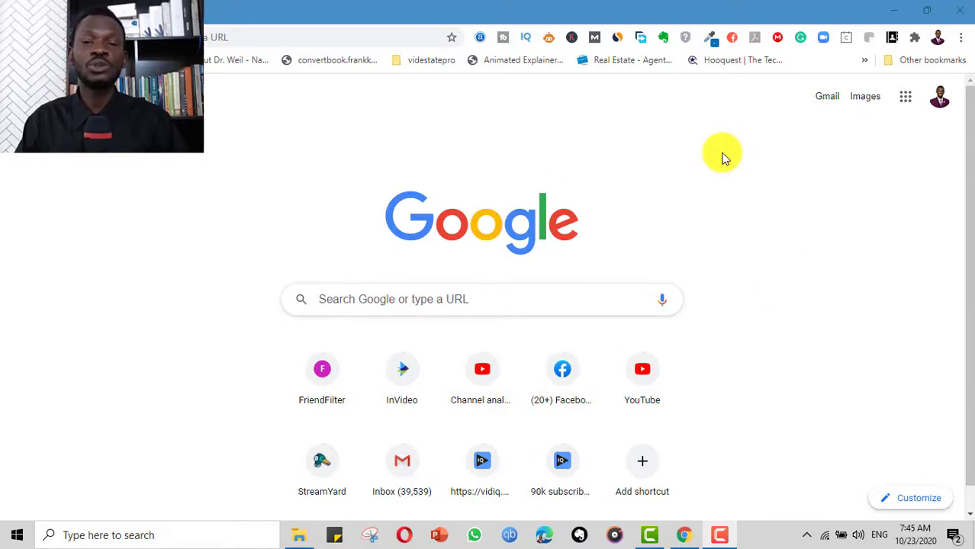
Search Google for 'whatsapp web' and open the WhatsApp Web site
{"action": "left_click", "coordinate": [748, 183]}
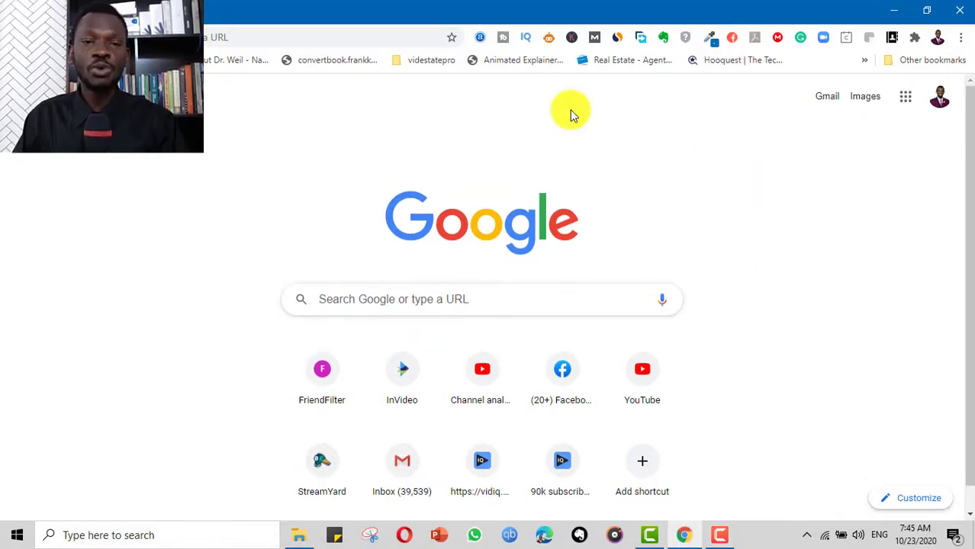
{"action": "left_click", "coordinate": [217, 46]}
{"action": "type", "text": "whatsapp"}
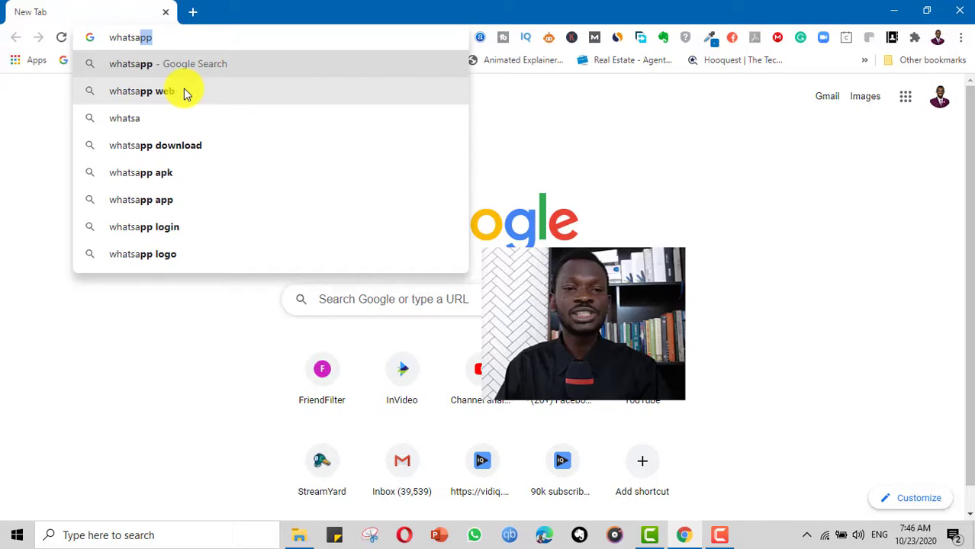
{"action": "key", "text": "Down"}
{"action": "left_click", "coordinate": [183, 94]}
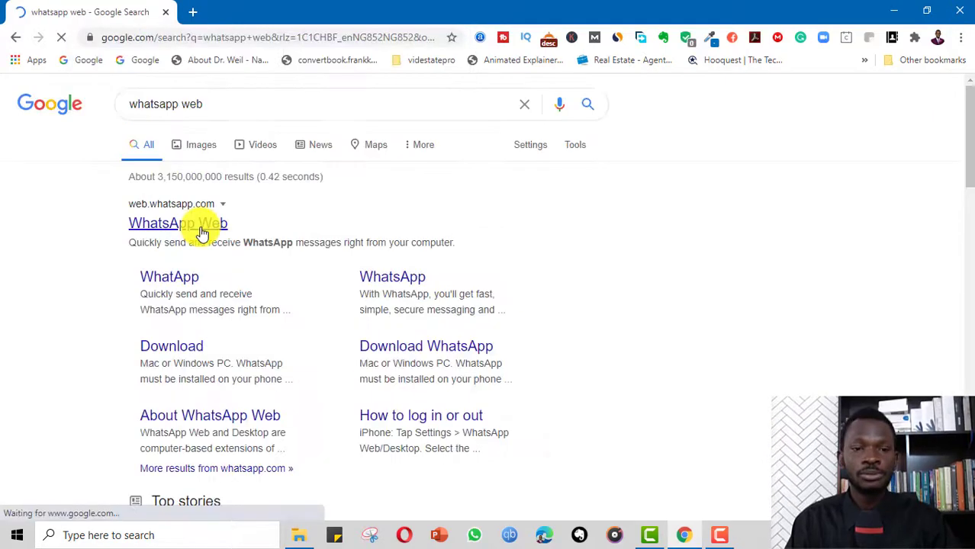
{"action": "left_click", "coordinate": [202, 228]}
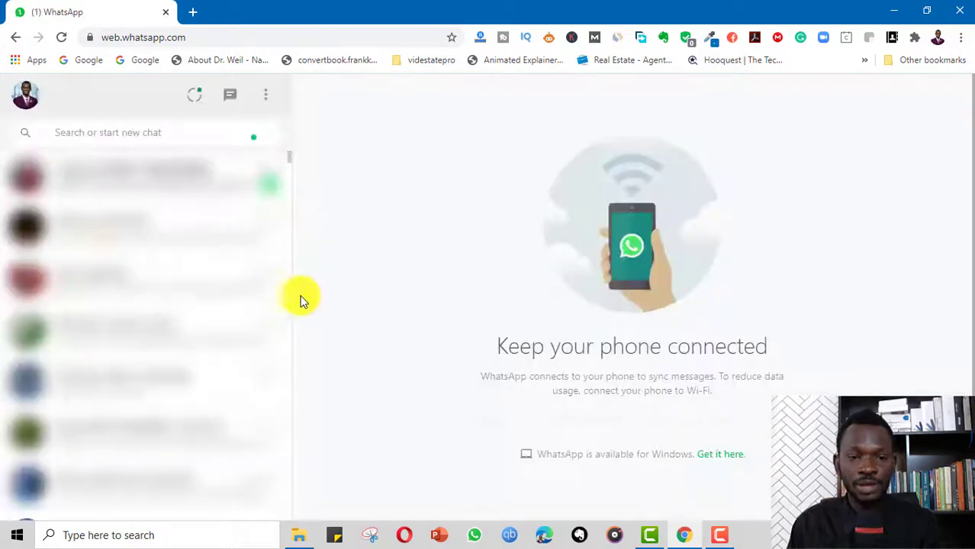
Open the Mini Importation 2.1 group chat and inspect its header in DevTools
{"action": "left_click", "coordinate": [140, 135]}
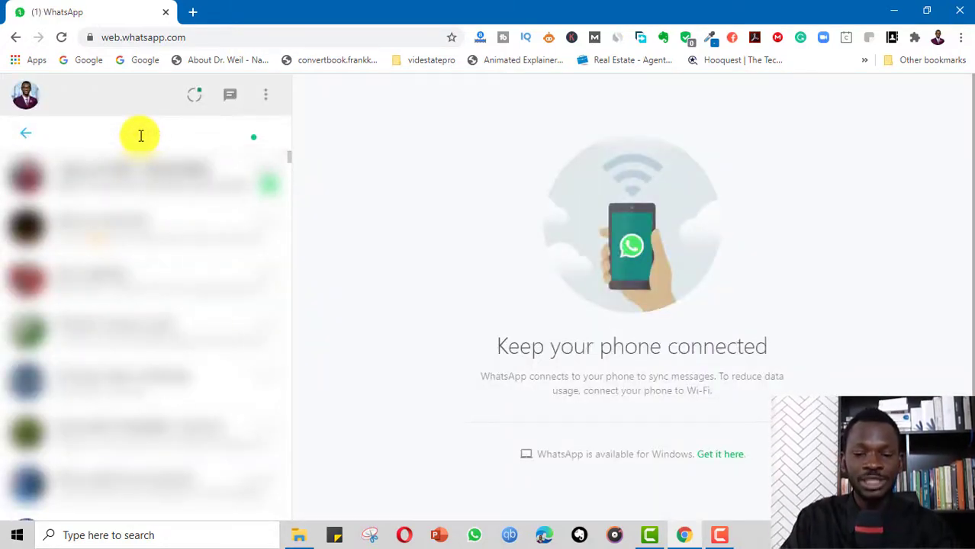
{"action": "left_click", "coordinate": [140, 183]}
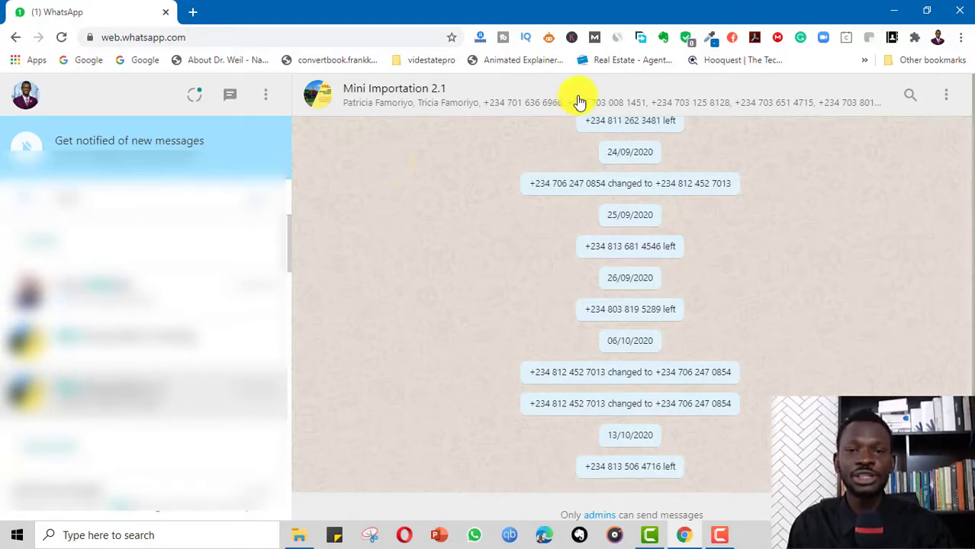
{"action": "right_click", "coordinate": [492, 100]}
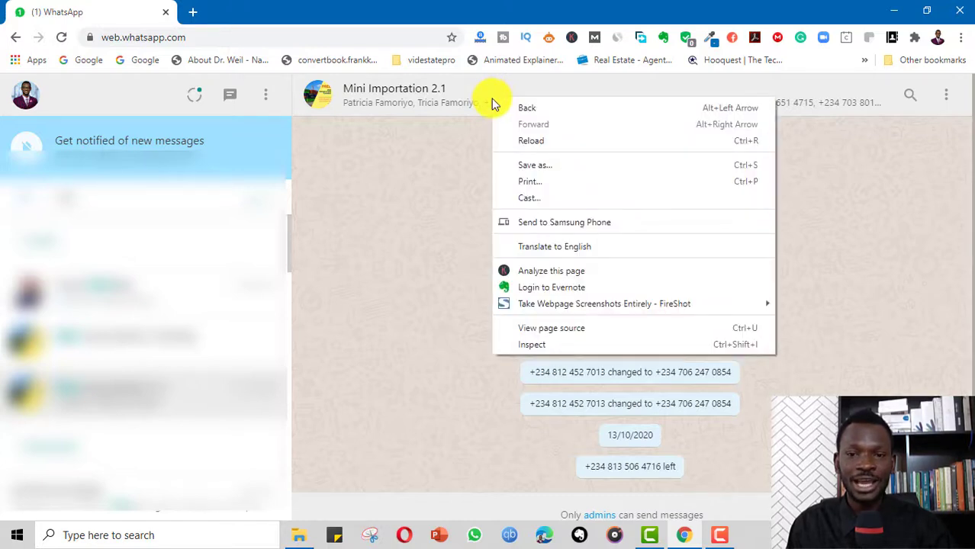
{"action": "left_click", "coordinate": [568, 348]}
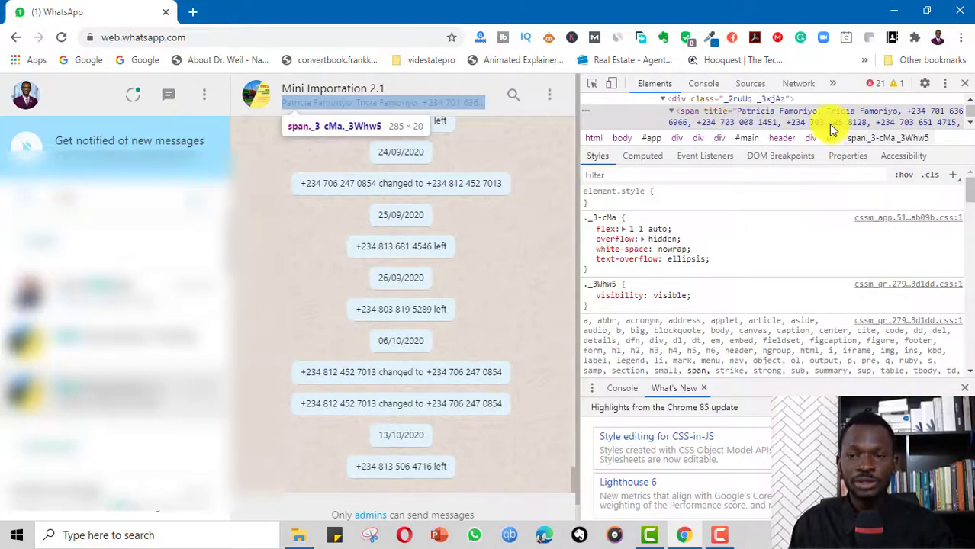
Copy the span element whose title lists all member phone numbers
{"action": "scroll", "coordinate": [807, 119], "scroll_direction": "down", "scroll_amount": 1}
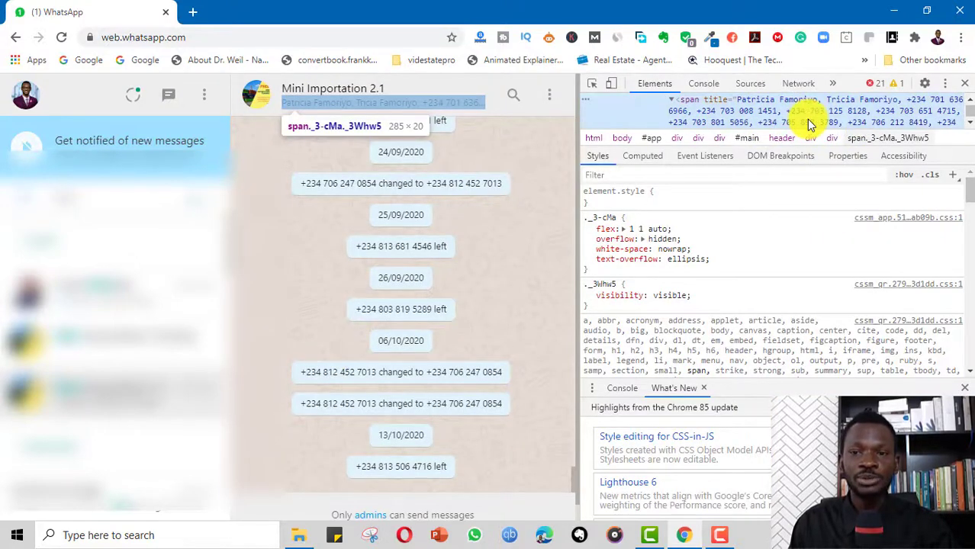
{"action": "right_click", "coordinate": [758, 114]}
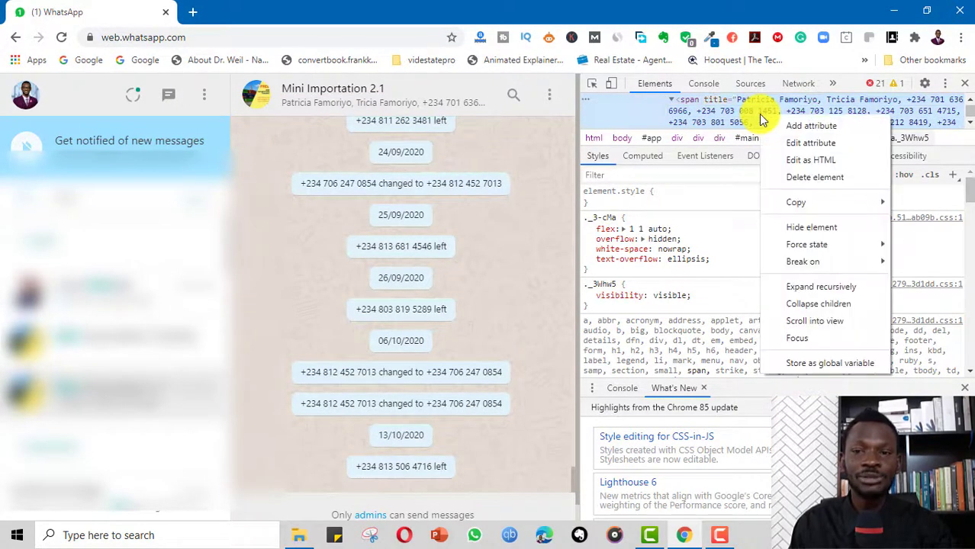
{"action": "mouse_move", "coordinate": [803, 203]}
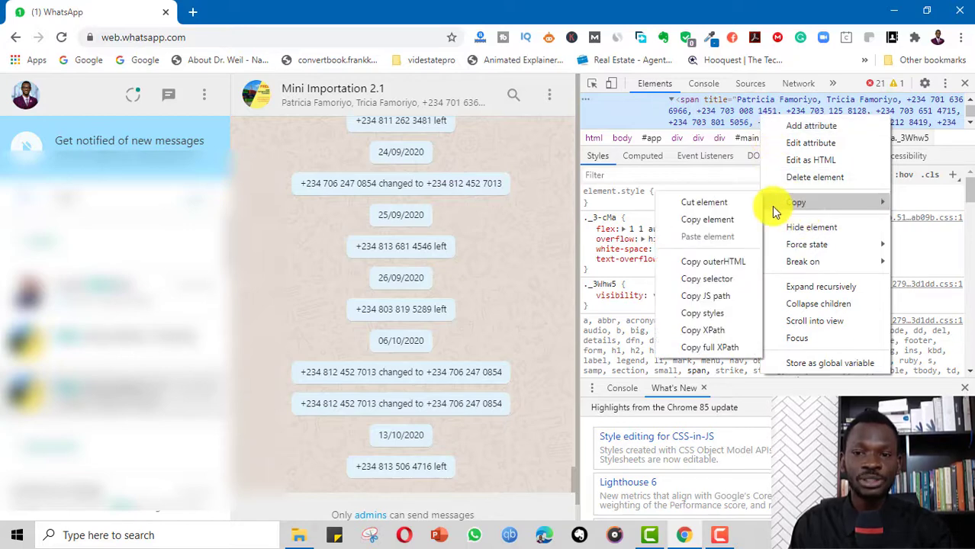
{"action": "left_click", "coordinate": [702, 222]}
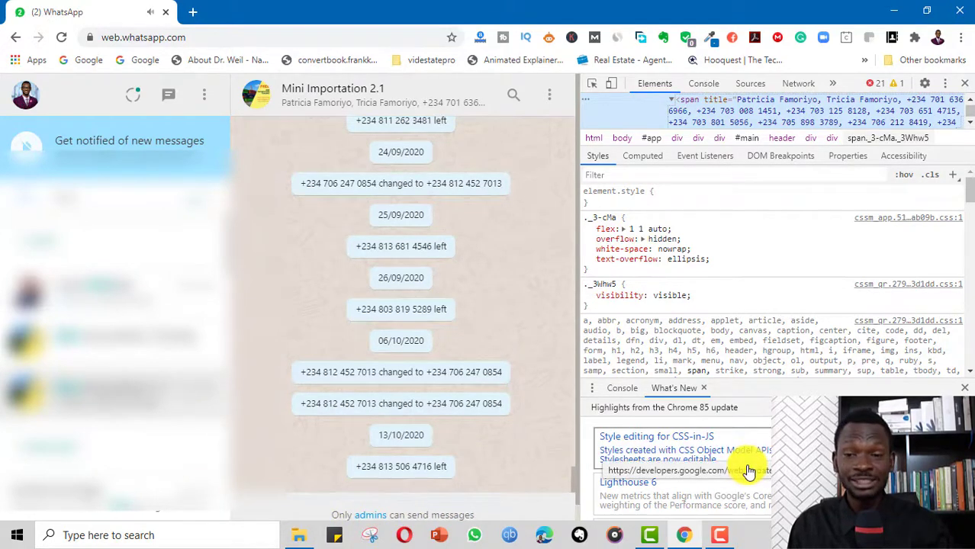
Launch Notepad and paste the copied member-number element into a blank note
{"action": "left_click", "coordinate": [169, 534]}
{"action": "type", "text": "notepad"}
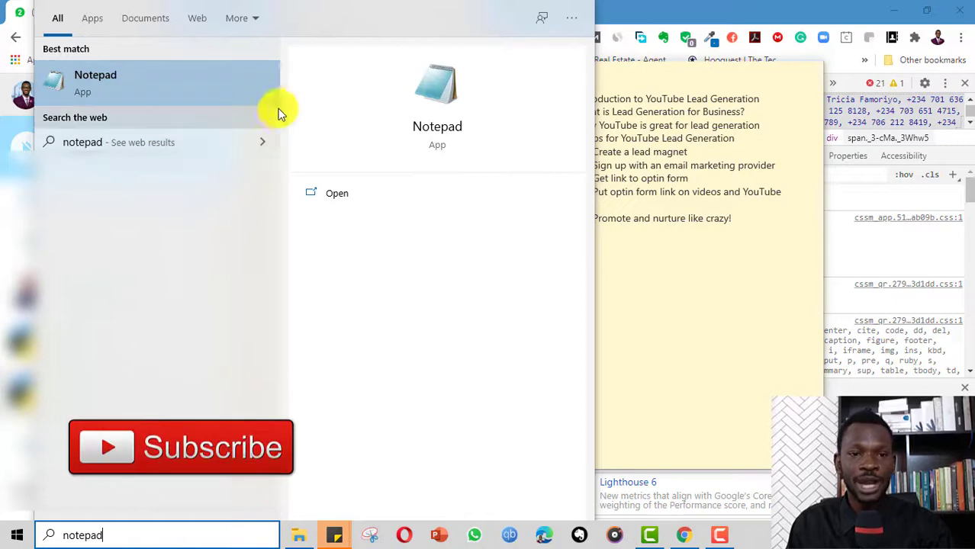
{"action": "left_click", "coordinate": [43, 68]}
{"action": "right_click", "coordinate": [43, 70]}
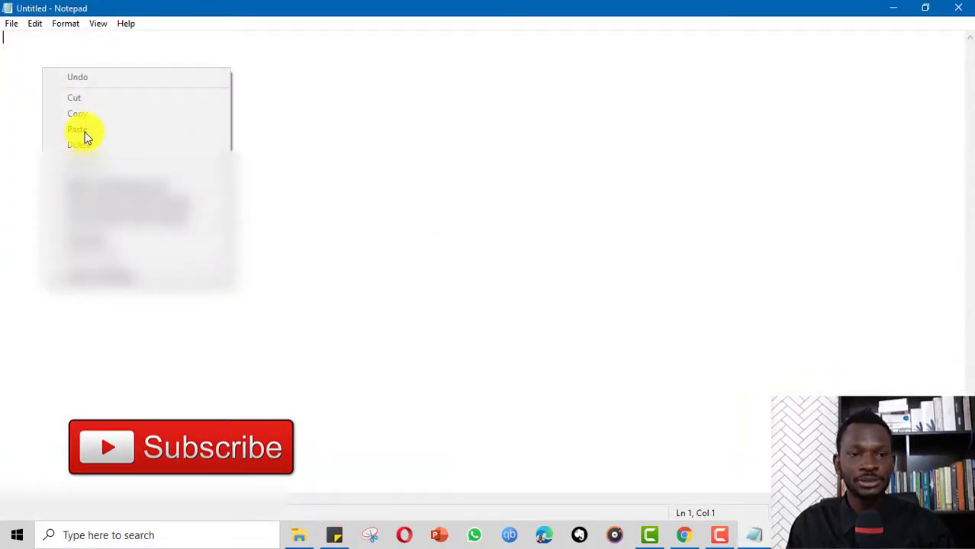
{"action": "left_click", "coordinate": [90, 129]}
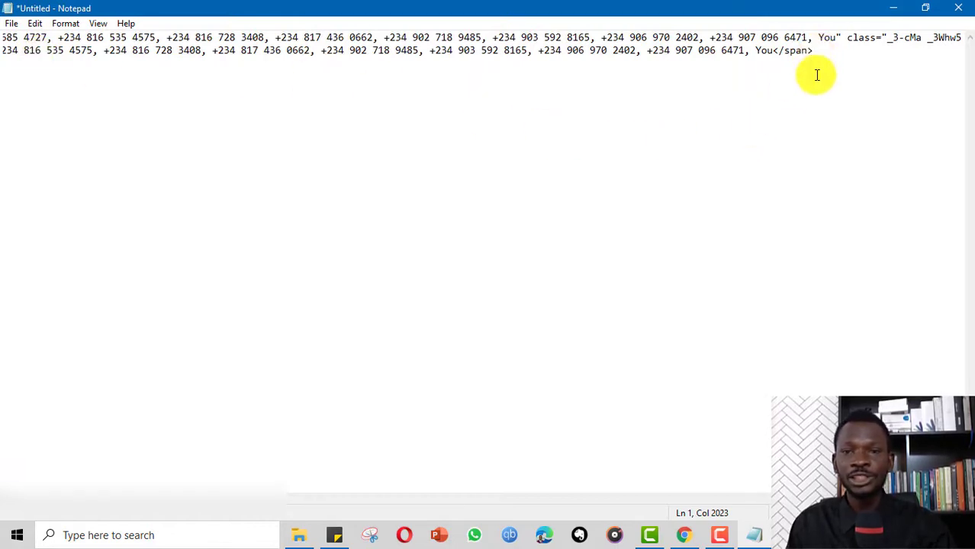
Delete the leading span markup, stray class markup and names, and the extra comma before +234 701
{"action": "left_click_drag", "start_coordinate": [694, 500], "coordinate": [15, 526]}
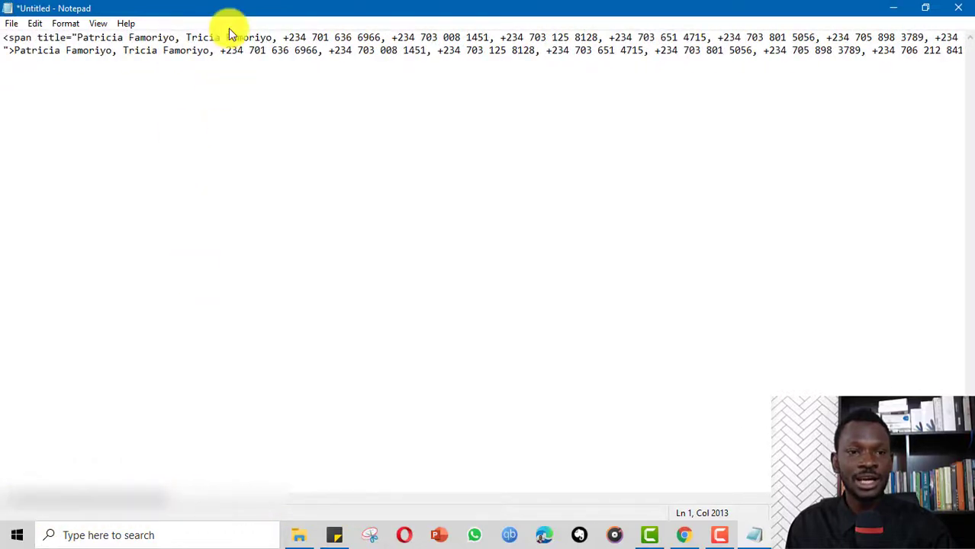
{"action": "left_click_drag", "start_coordinate": [284, 35], "coordinate": [3, 36]}
{"action": "key", "text": "Delete"}
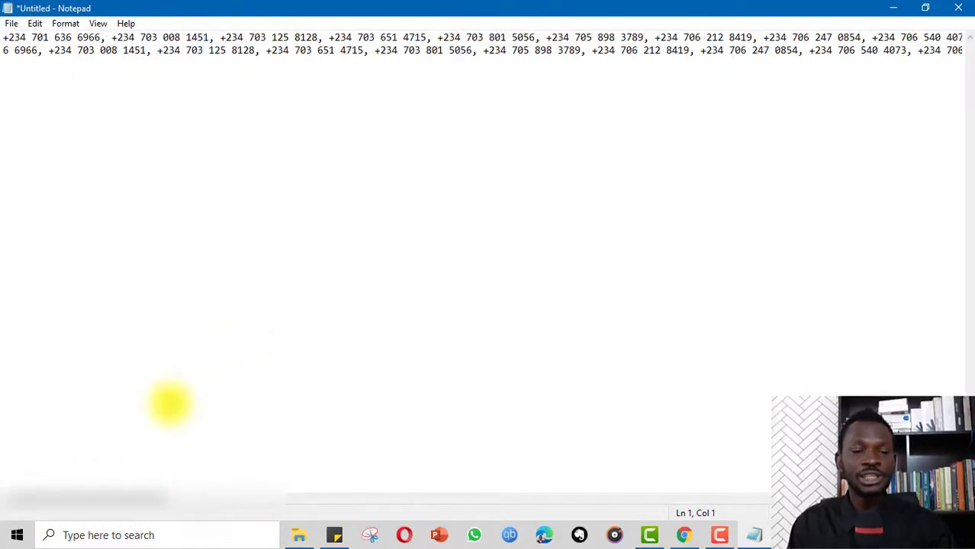
{"action": "left_click_drag", "start_coordinate": [76, 496], "coordinate": [835, 517]}
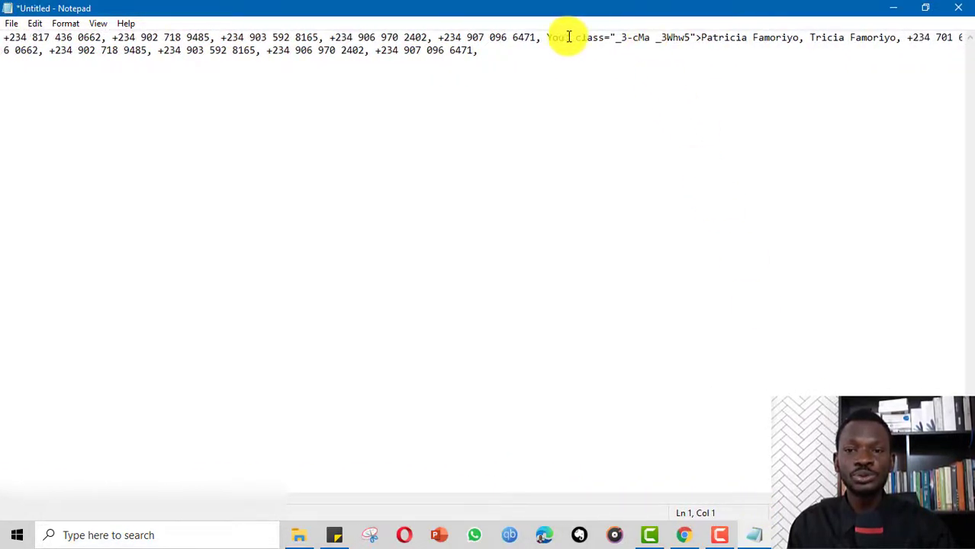
{"action": "left_click_drag", "start_coordinate": [547, 36], "coordinate": [895, 32]}
{"action": "key", "text": "Delete"}
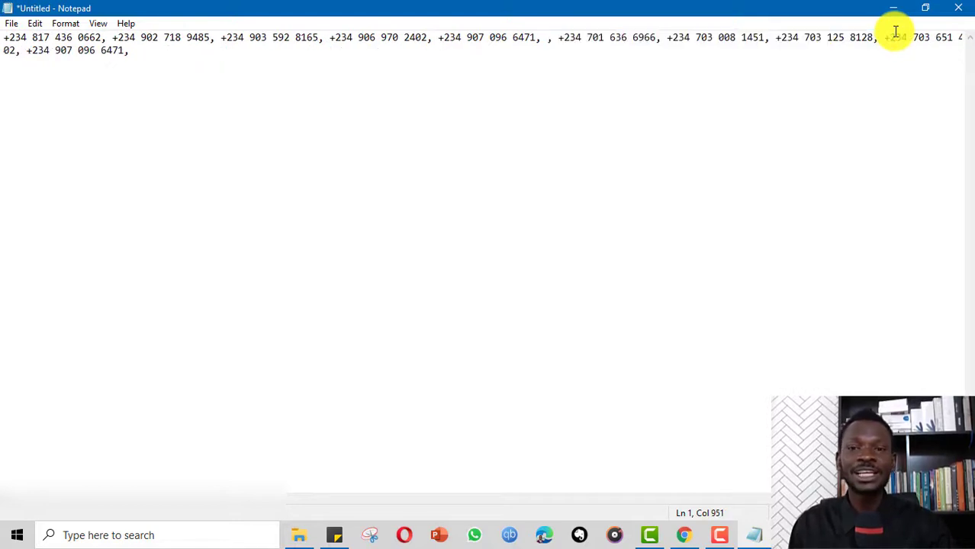
{"action": "left_click", "coordinate": [557, 36]}
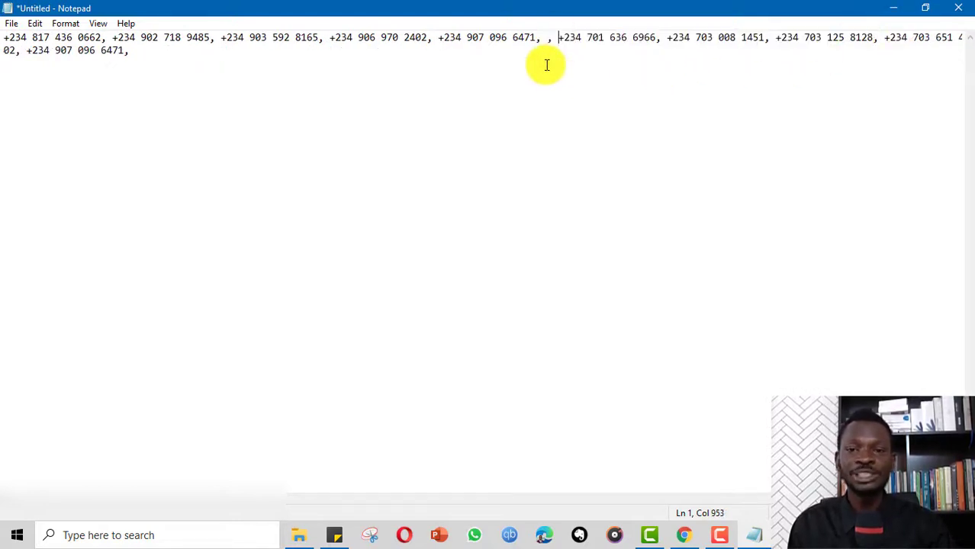
{"action": "key", "text": "BackSpace"}
{"action": "key", "text": "BackSpace"}
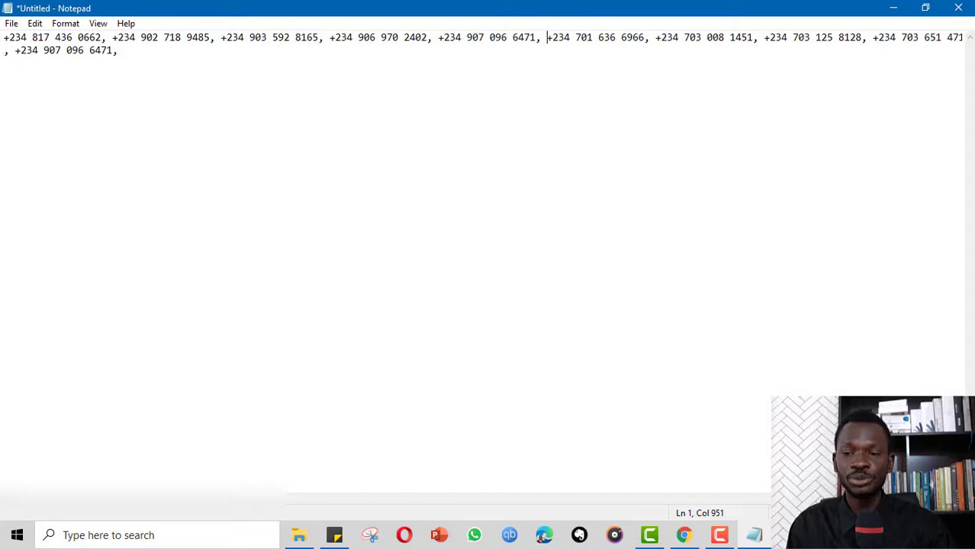
Check the numbers on the second line, then return to WhatsApp Web
{"action": "scroll", "coordinate": [849, 279], "scroll_direction": "right", "scroll_amount": 5}
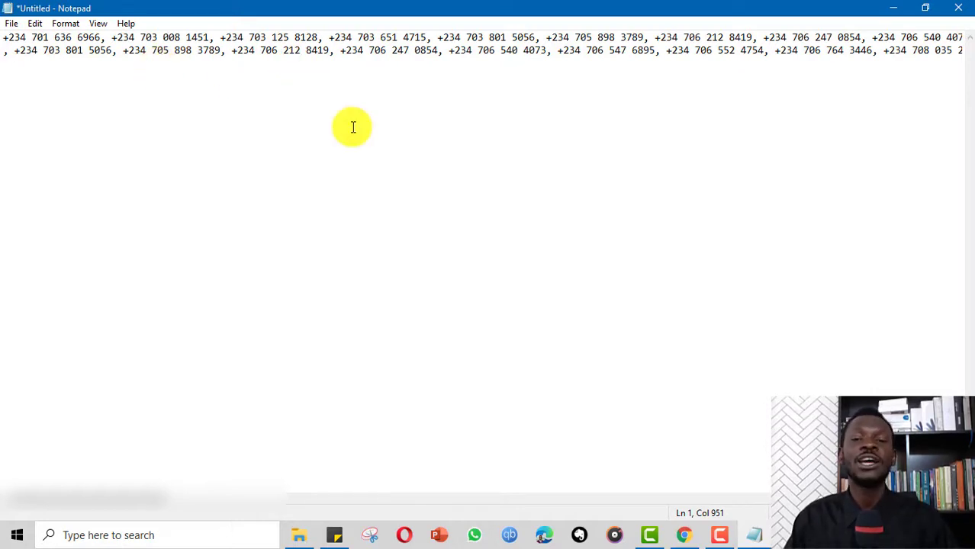
{"action": "left_click_drag", "start_coordinate": [550, 105], "coordinate": [260, 84]}
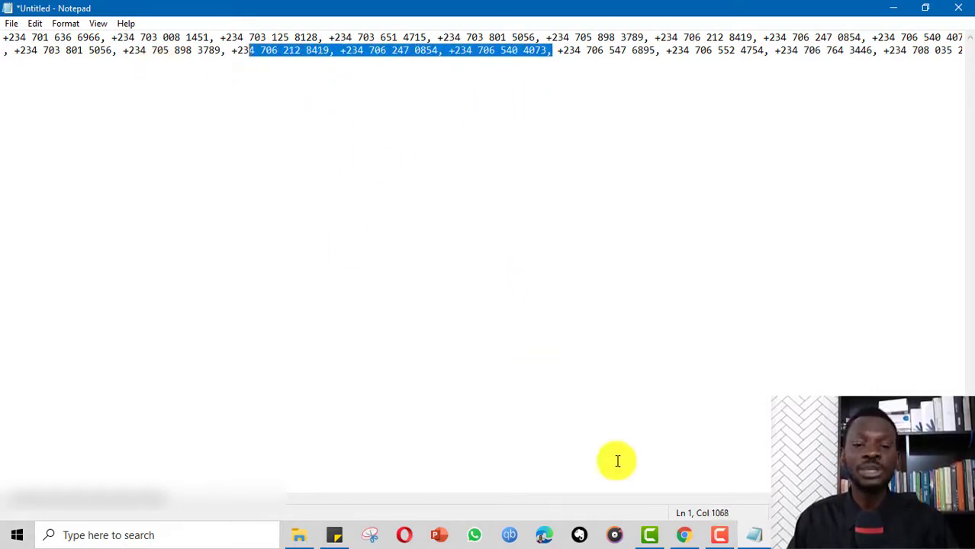
{"action": "left_click", "coordinate": [683, 534]}
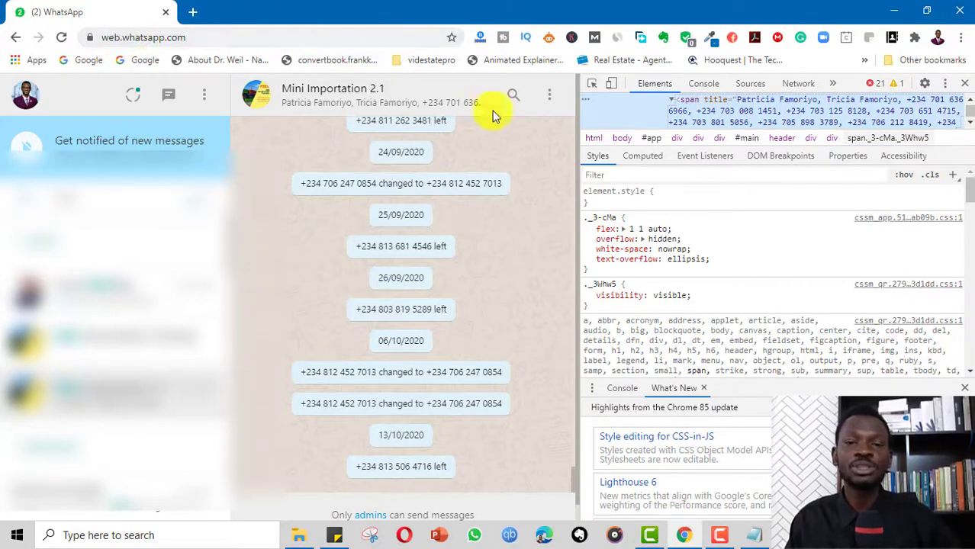
Copy the group header element with the phone numbers again, then go back to Notepad
{"action": "right_click", "coordinate": [447, 106]}
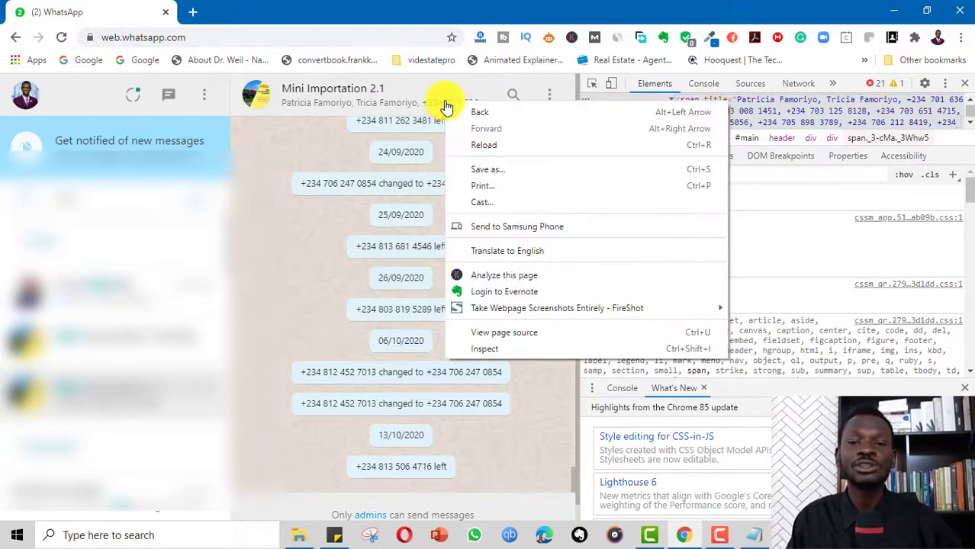
{"action": "left_click", "coordinate": [509, 350]}
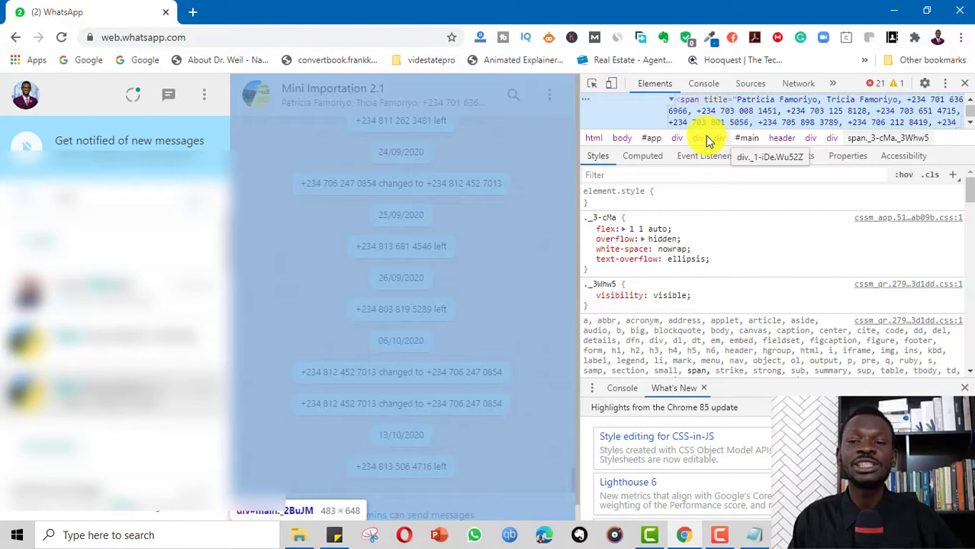
{"action": "right_click", "coordinate": [803, 114]}
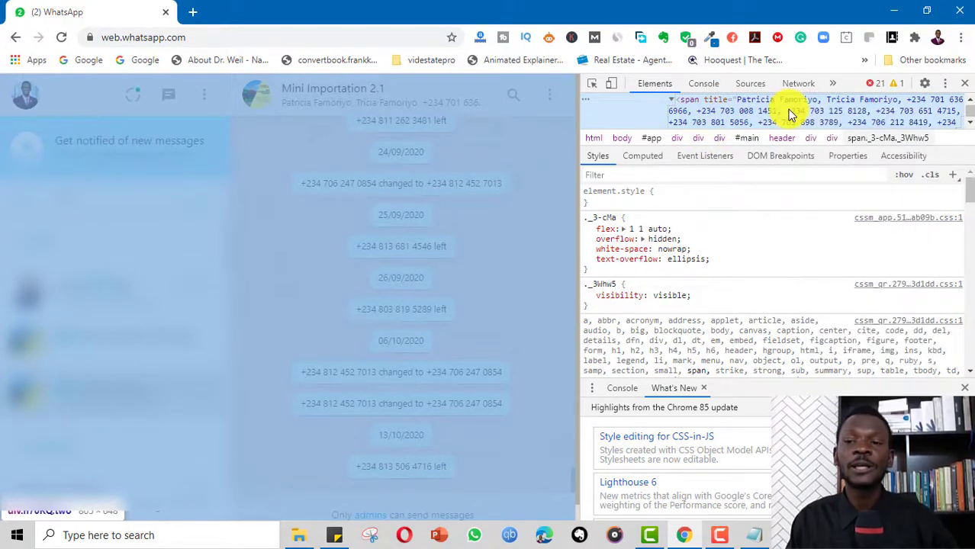
{"action": "right_click", "coordinate": [797, 110]}
{"action": "mouse_move", "coordinate": [819, 199]}
{"action": "left_click", "coordinate": [736, 212]}
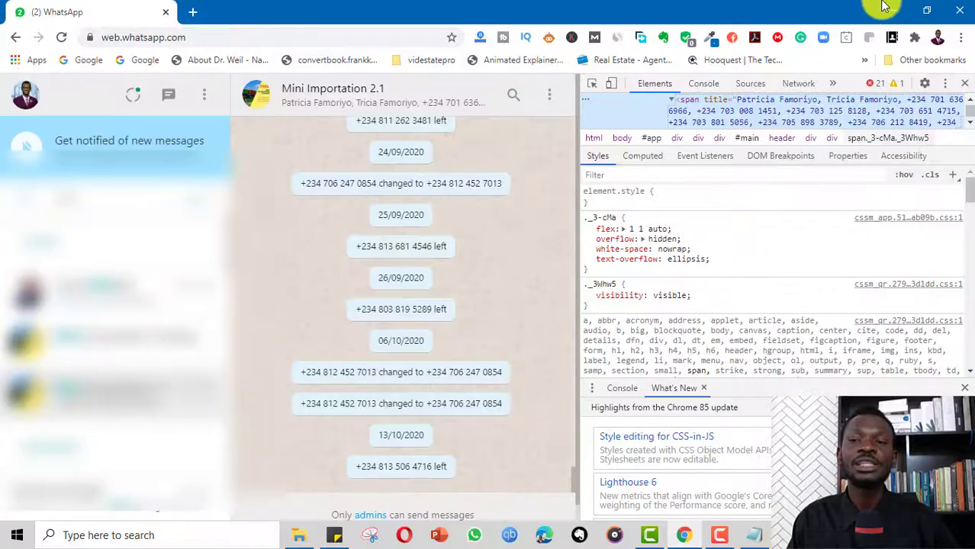
{"action": "left_click", "coordinate": [892, 10]}
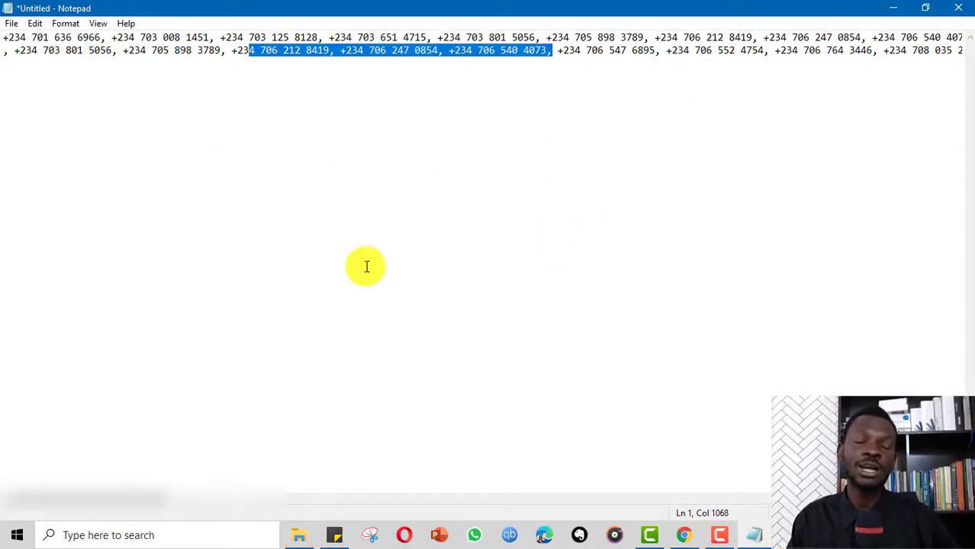
{"action": "right_click", "coordinate": [355, 241]}
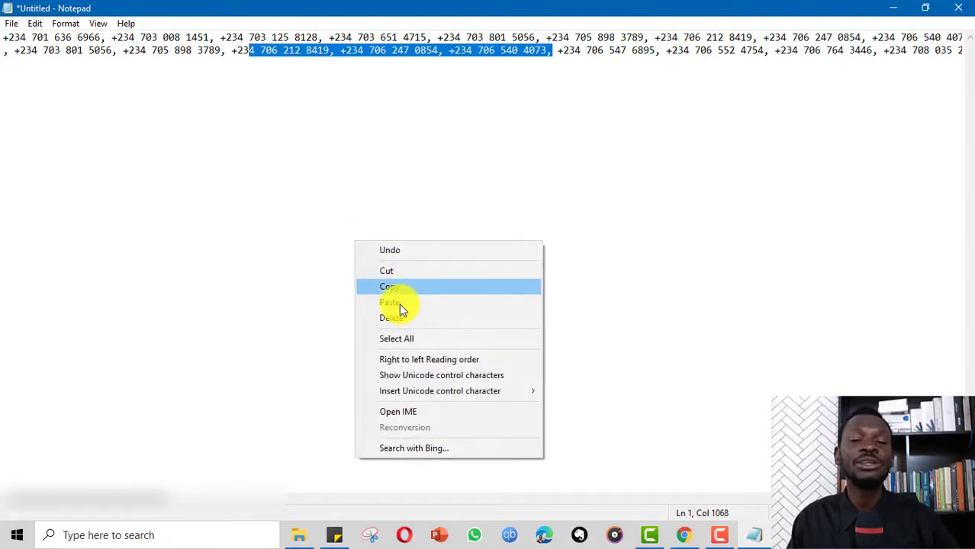
{"action": "left_click", "coordinate": [750, 207]}
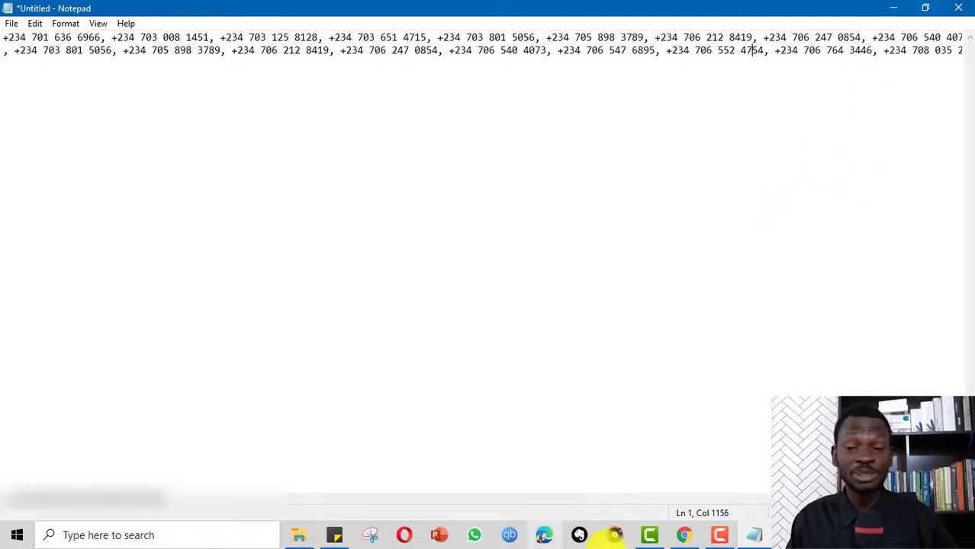
{"action": "mouse_move", "coordinate": [700, 536]}
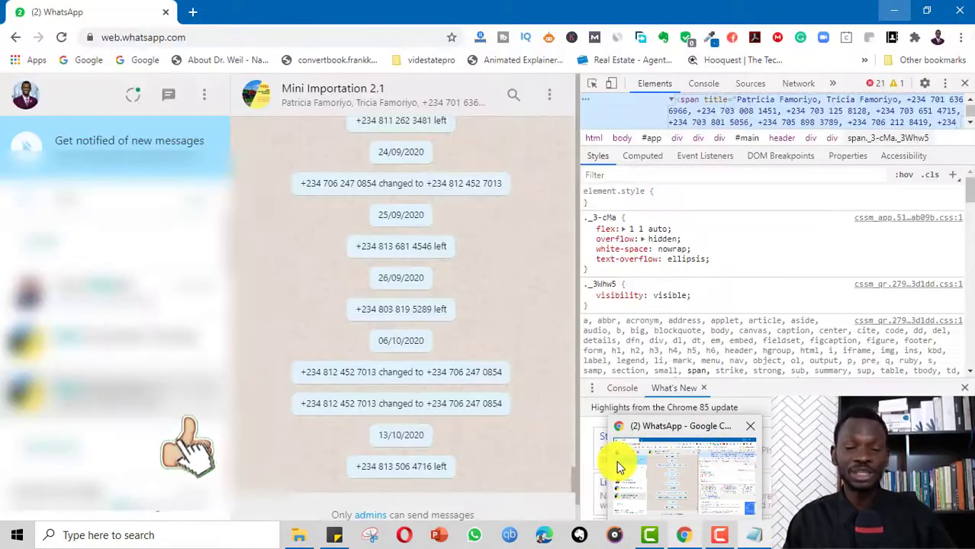
{"action": "mouse_move", "coordinate": [616, 460]}
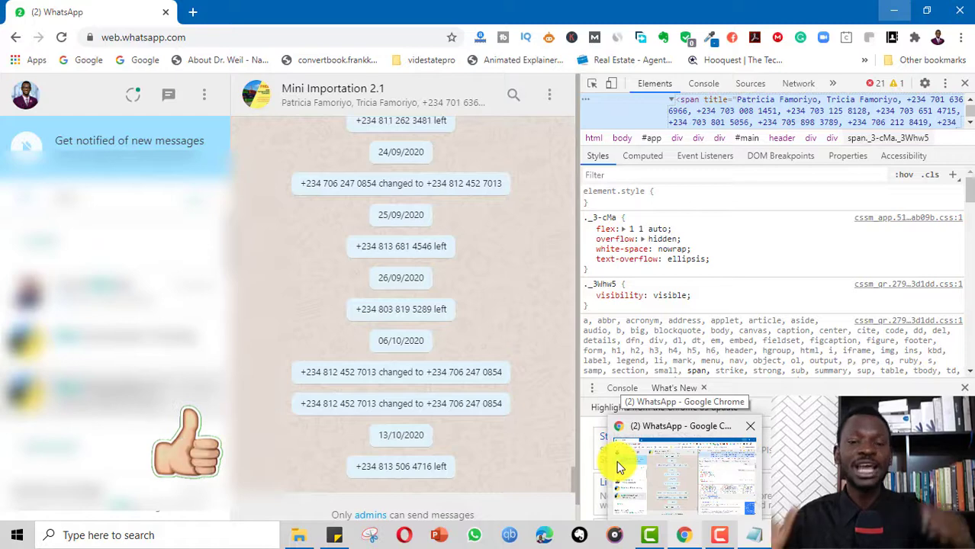